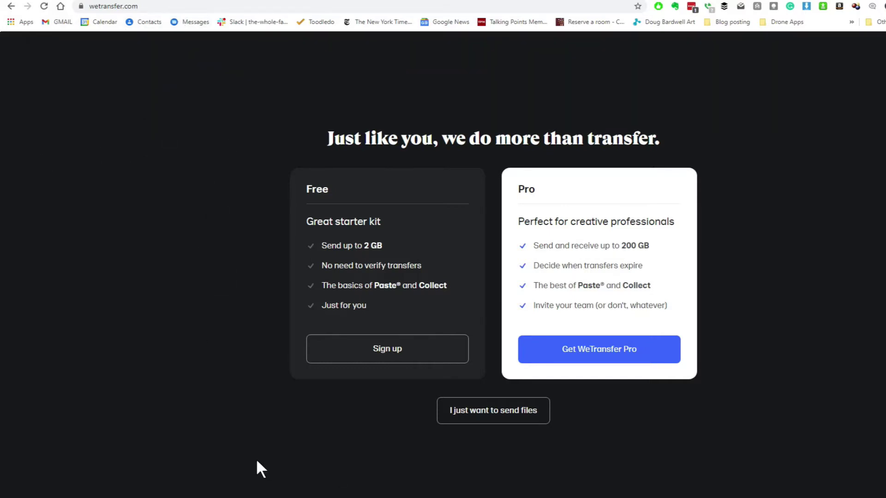
# Step: Skip the plans to send files, and snap File Explorer to the right half
pyautogui.hotkey('alt', 'Tab')
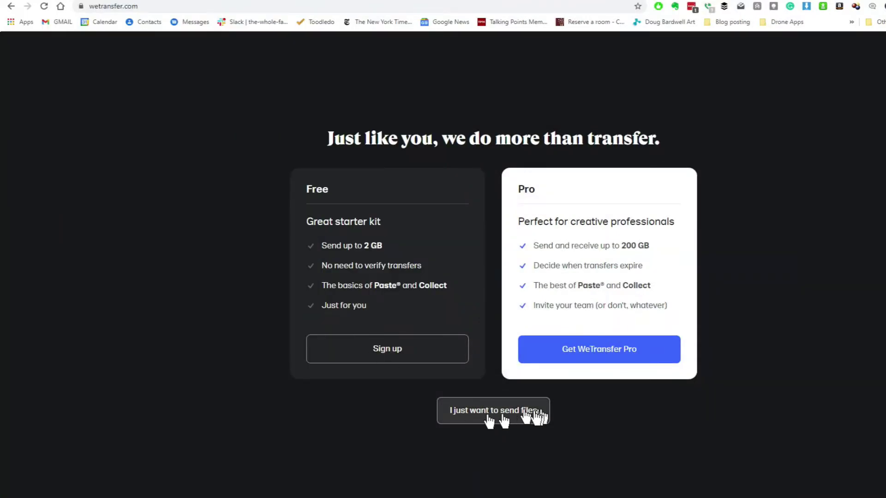
pyautogui.click(503, 411)
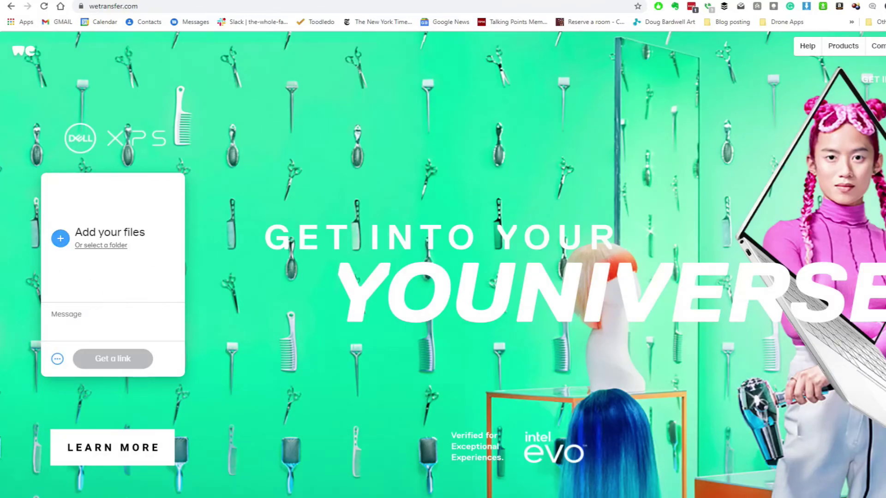
pyautogui.hotkey('alt', 'Tab')
pyautogui.moveTo(178, 83); pyautogui.dragTo(787, 26)
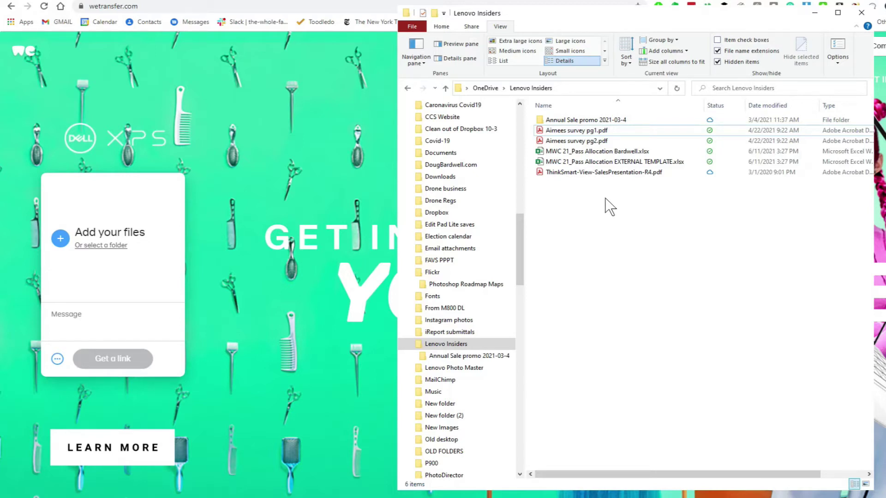
# Step: Select both Aimees survey PDFs and both MWC 21 spreadsheets and drag them onto WeTransfer
pyautogui.click(595, 131)
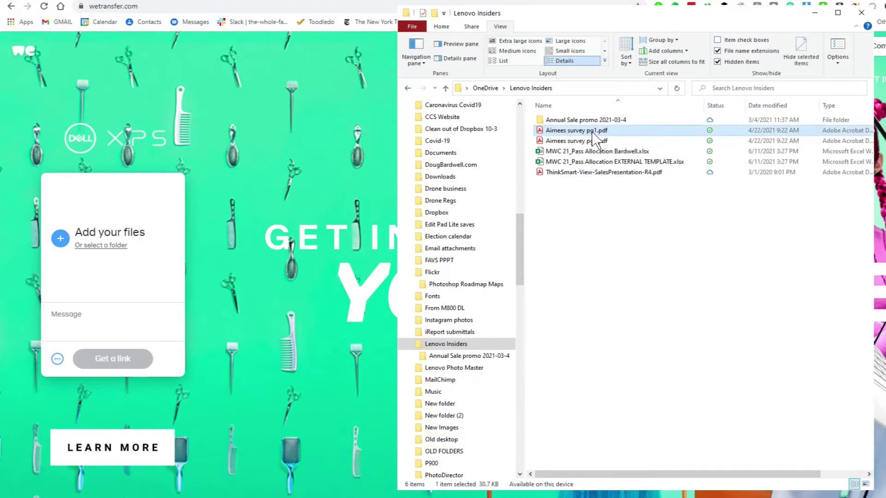
pyautogui.keyDown('ctrl'); pyautogui.click(599, 141); pyautogui.keyUp('ctrl')
pyautogui.keyDown('ctrl'); pyautogui.click(599, 151); pyautogui.keyUp('ctrl')
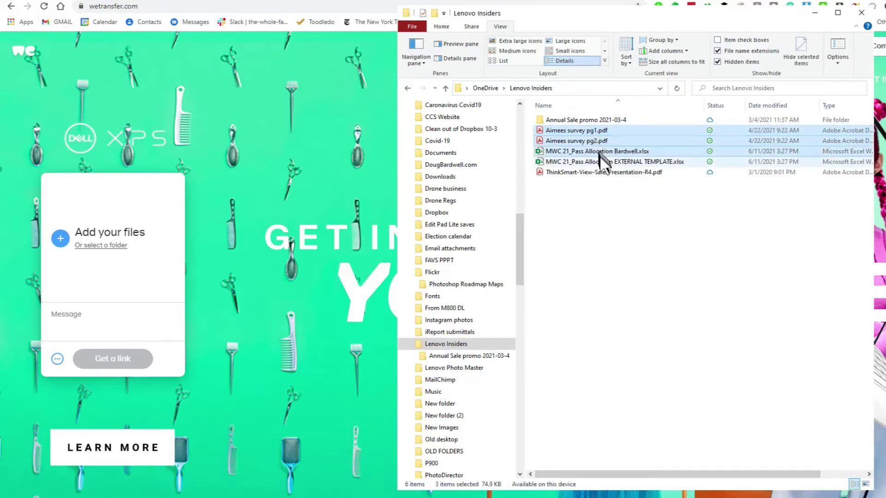
pyautogui.keyDown('ctrl'); pyautogui.click(599, 162); pyautogui.keyUp('ctrl')
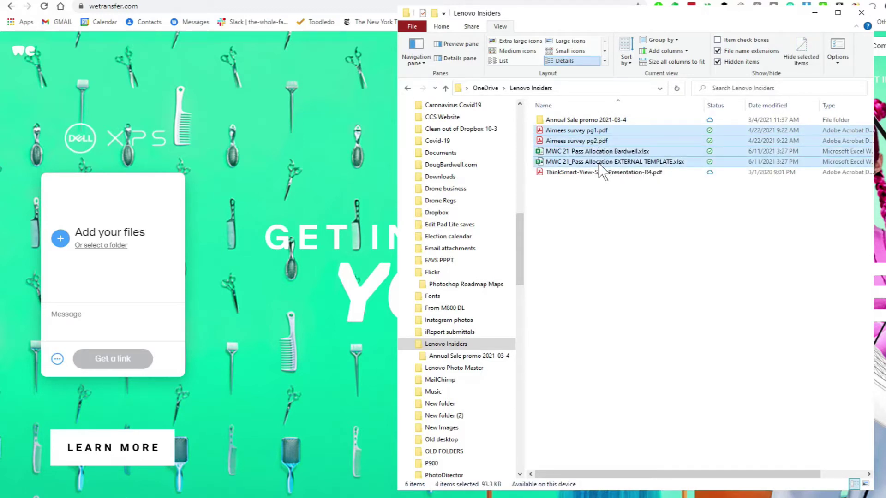
pyautogui.moveTo(599, 166); pyautogui.dragTo(114, 250)
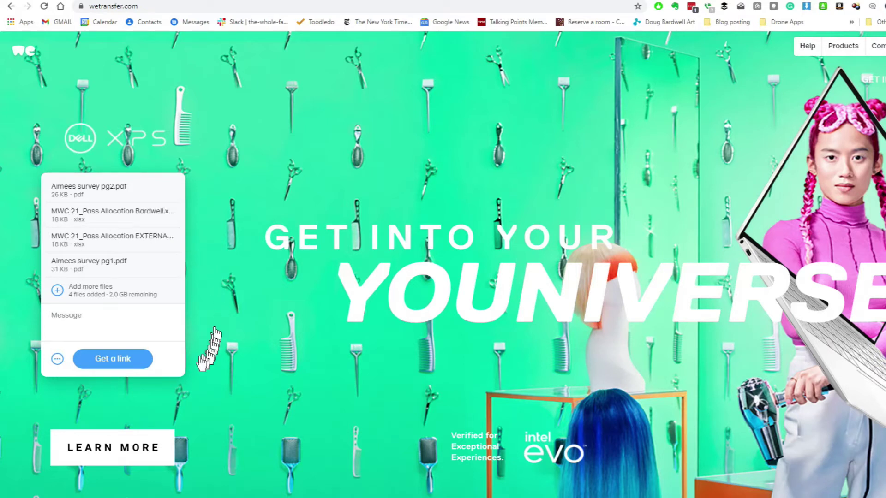
# Step: Upload the four attached files and generate a share link with Get a link
pyautogui.click(103, 361)
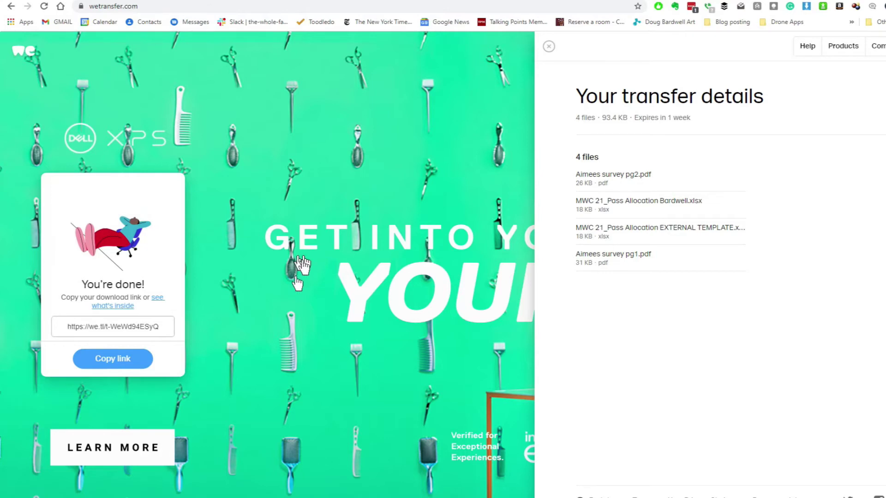
# Step: Copy the transfer's download link and switch to the blank Gmail new message
pyautogui.click(105, 362)
pyautogui.click(106, 362)
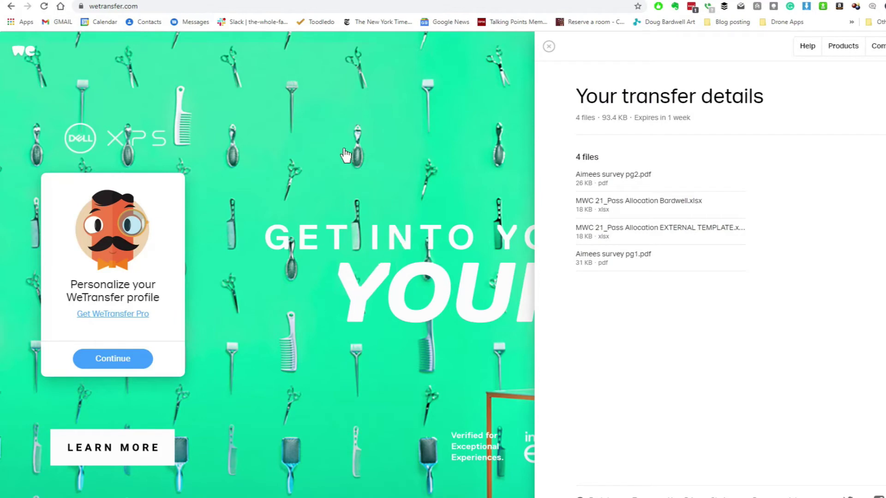
pyautogui.click(96, 1)
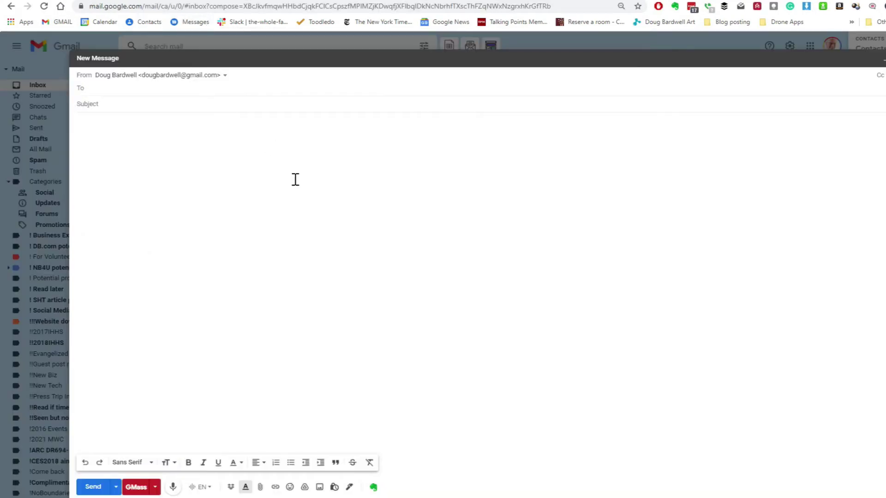
# Step: Paste the WeTransfer share link into the message body, select it, and open a new tab
pyautogui.click(111, 142)
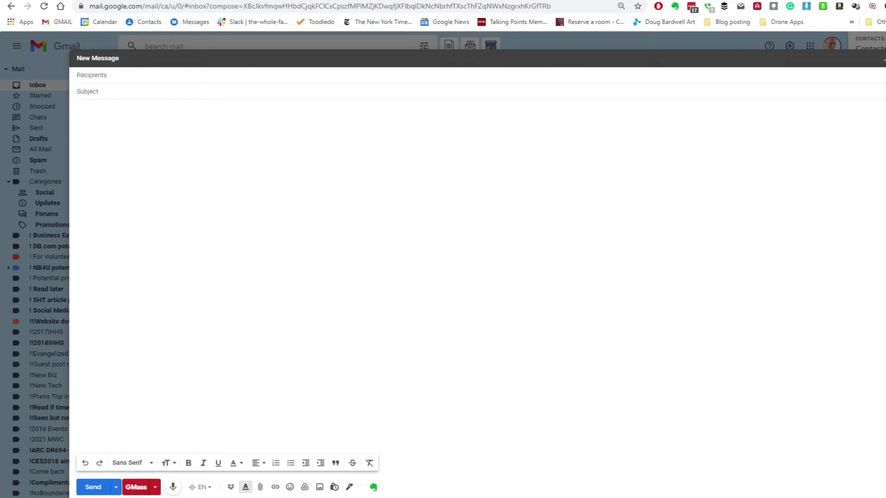
pyautogui.write('https://we.tl/t-WeWd94ESyQ')
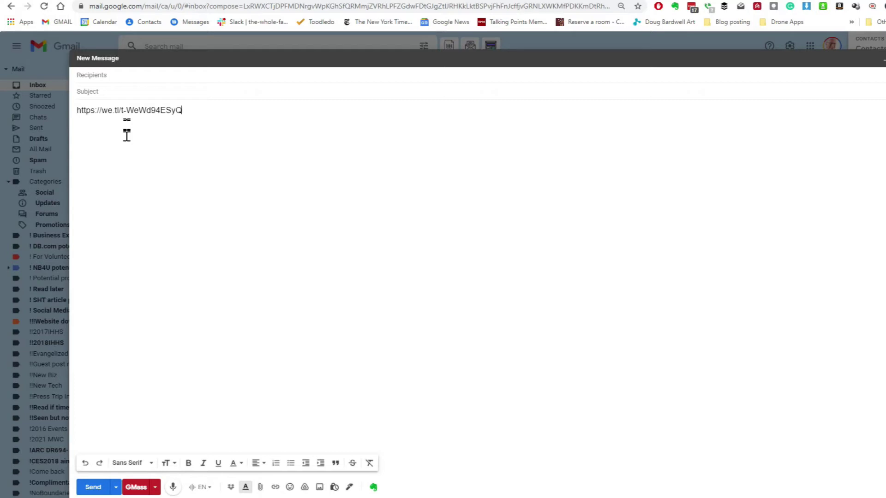
pyautogui.click(113, 77)
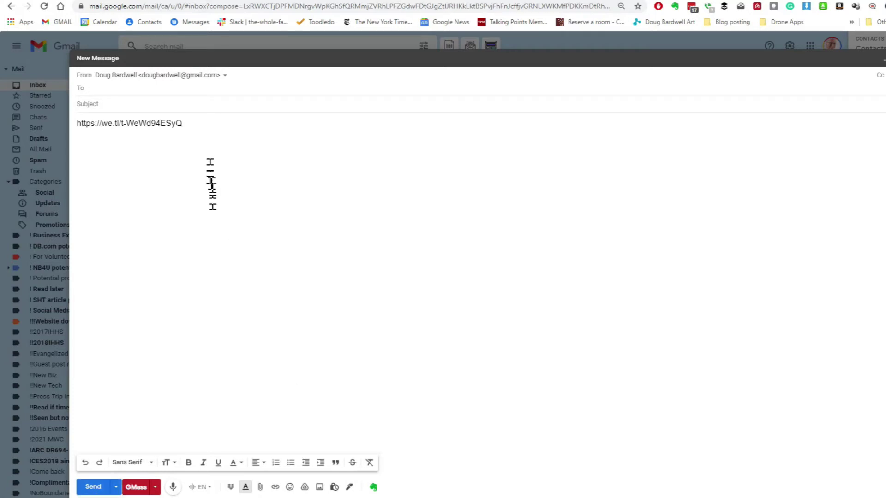
pyautogui.moveTo(185, 129); pyautogui.dragTo(72, 140)
pyautogui.hotkey('ctrl', 'c')
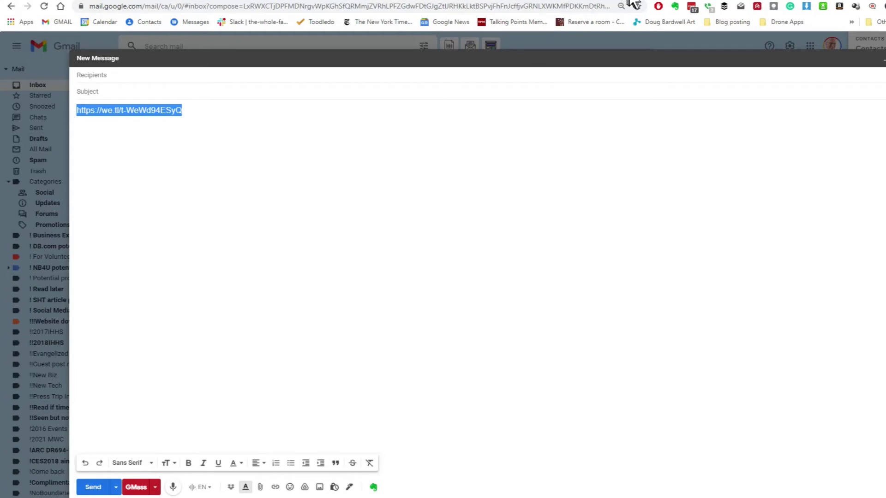
pyautogui.hotkey('ctrl', 't')
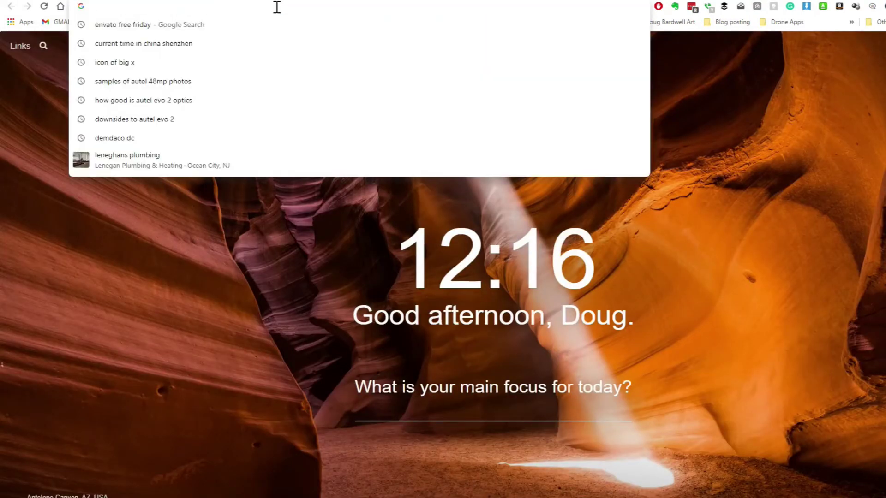
# Step: Load the share link's WeTransfer page for the 4 files and request their download
pyautogui.hotkey('ctrl', 'v')
pyautogui.press('Return')
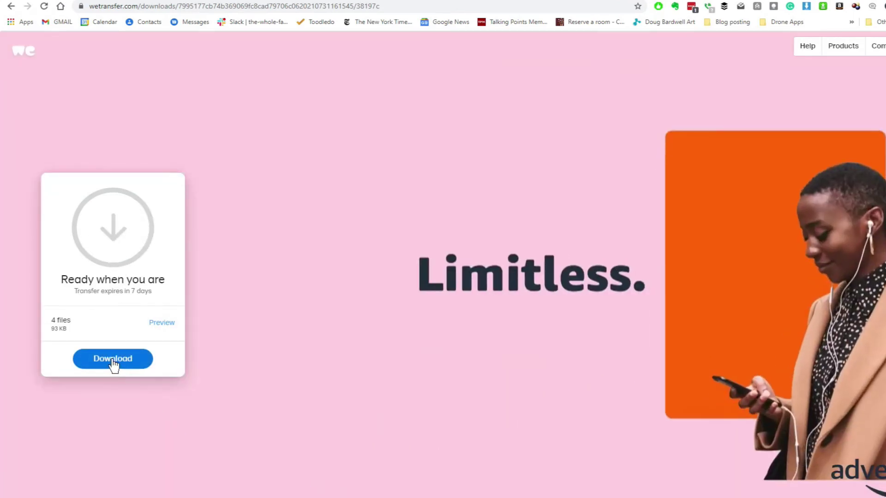
pyautogui.click(117, 359)
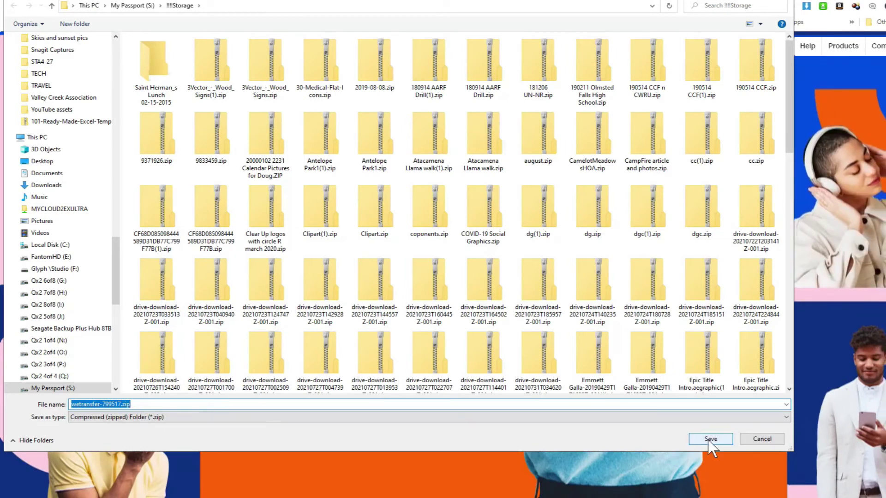
# Step: Cancel the Save As dialog for wetransfer-799517.zip without saving
pyautogui.click(757, 439)
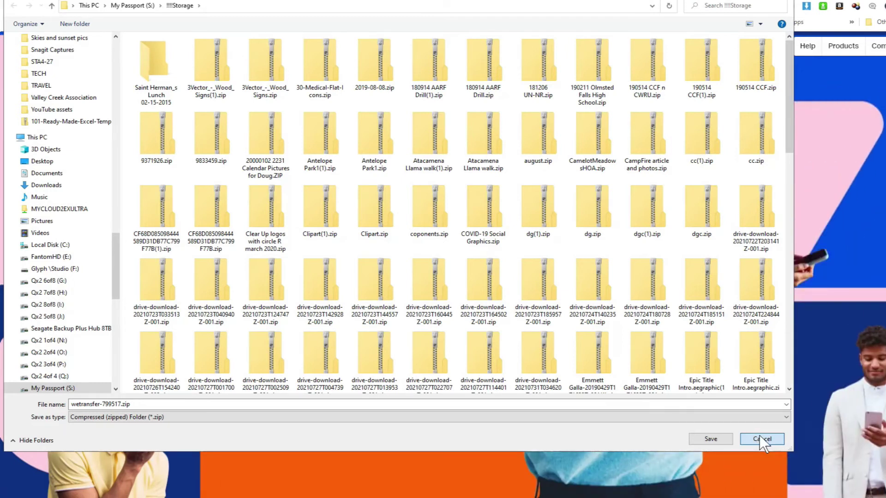
pyautogui.click(762, 439)
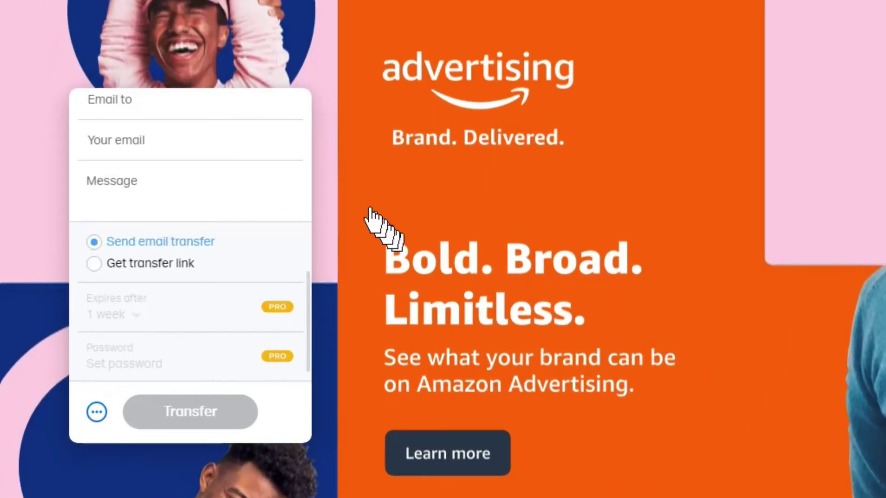
# Step: Switch the new transfer from sending by email to Get transfer link
pyautogui.click(115, 309)
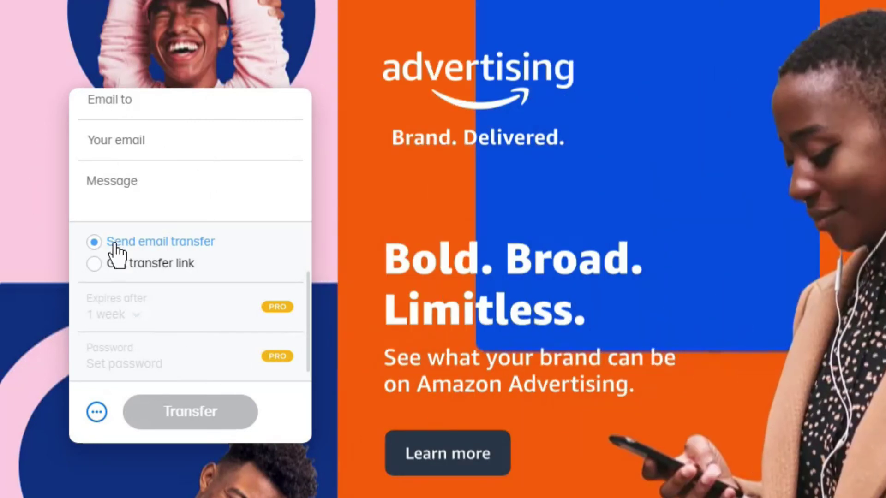
pyautogui.click(115, 309)
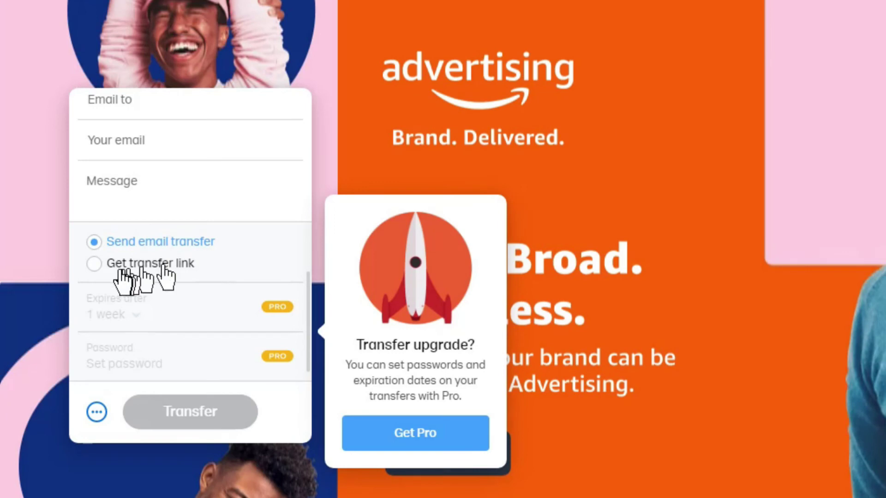
pyautogui.click(94, 264)
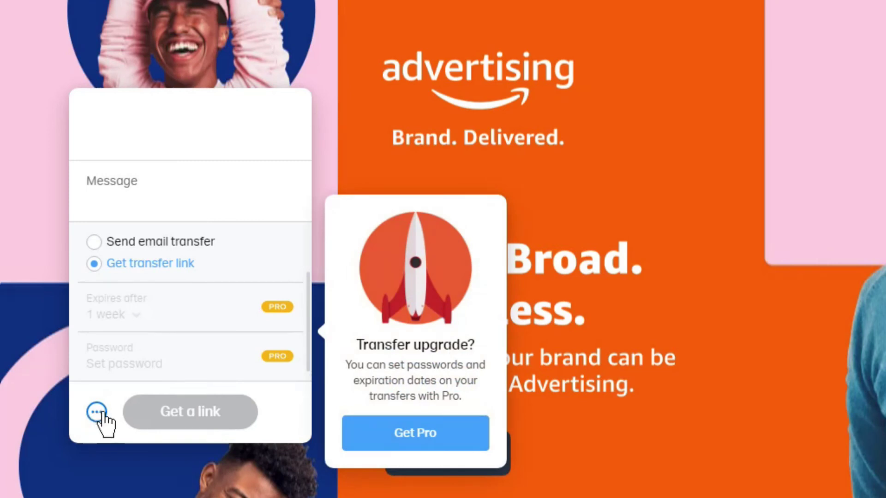
pyautogui.scroll(3, 98, 419)
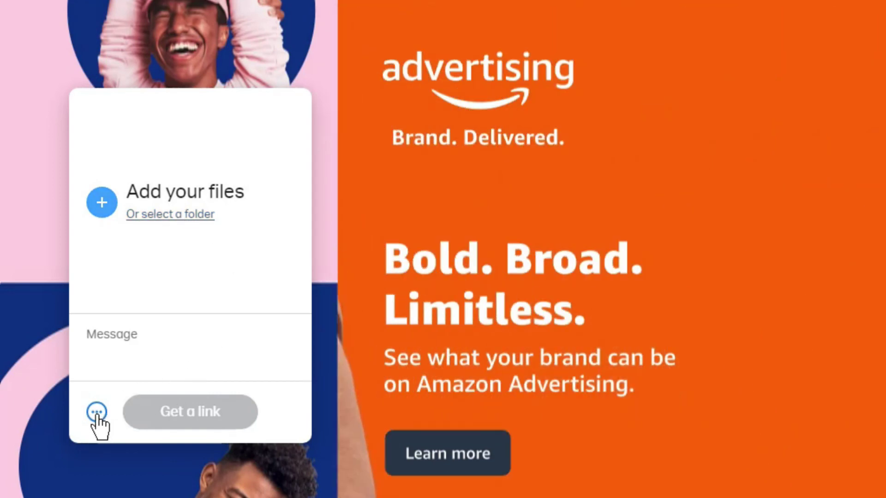
pyautogui.click(97, 414)
pyautogui.click(101, 244)
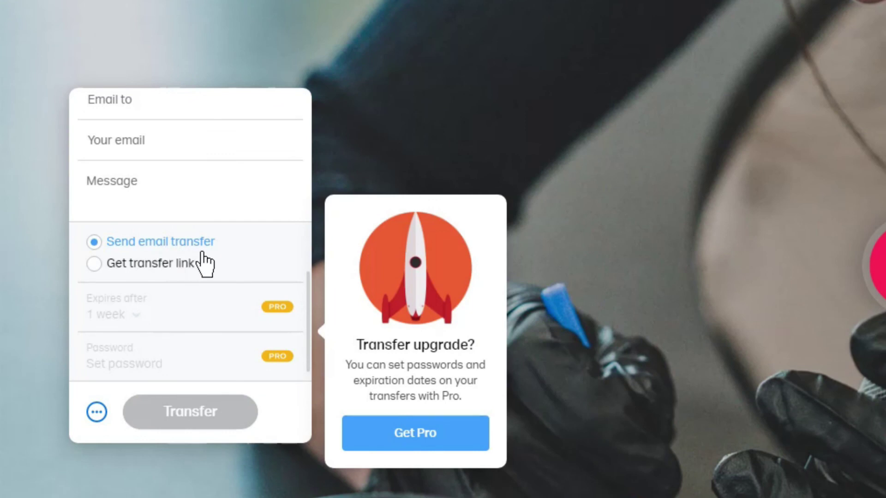
pyautogui.click(93, 264)
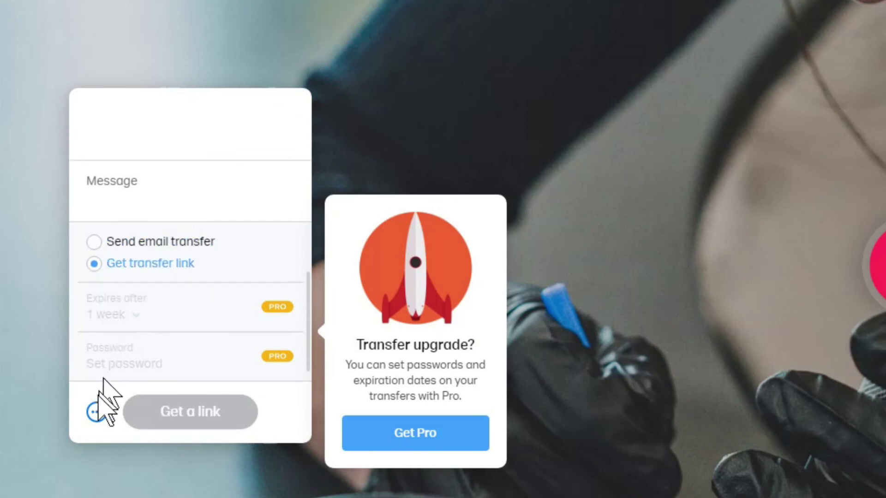
pyautogui.click(97, 412)
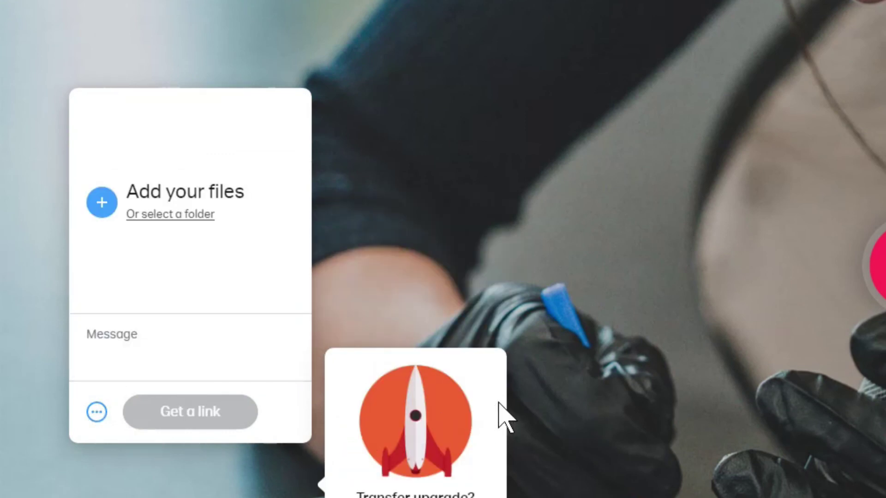